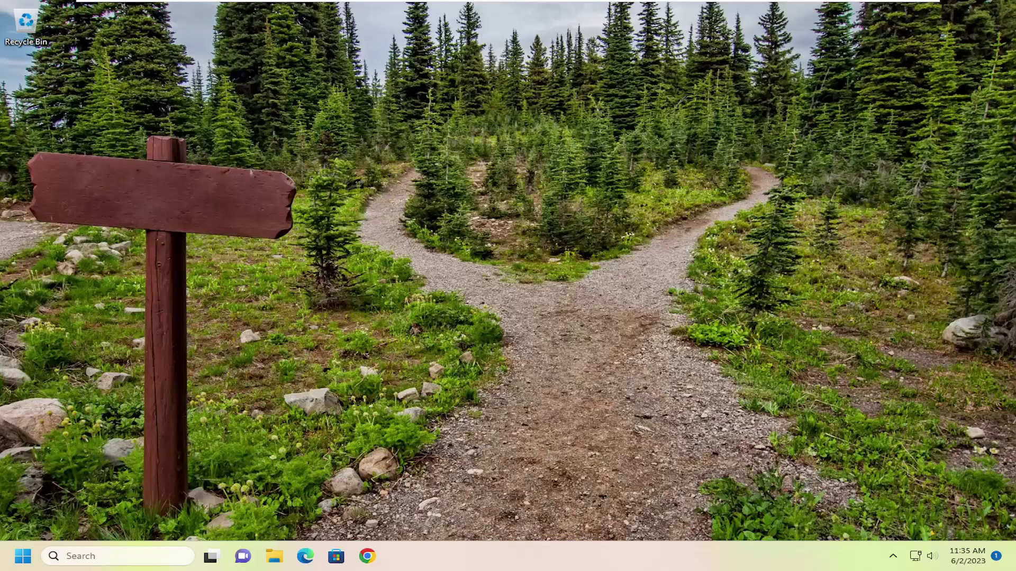
Search for 'services', open the Services console and move its window toward the screen centre
left_click(162, 557)
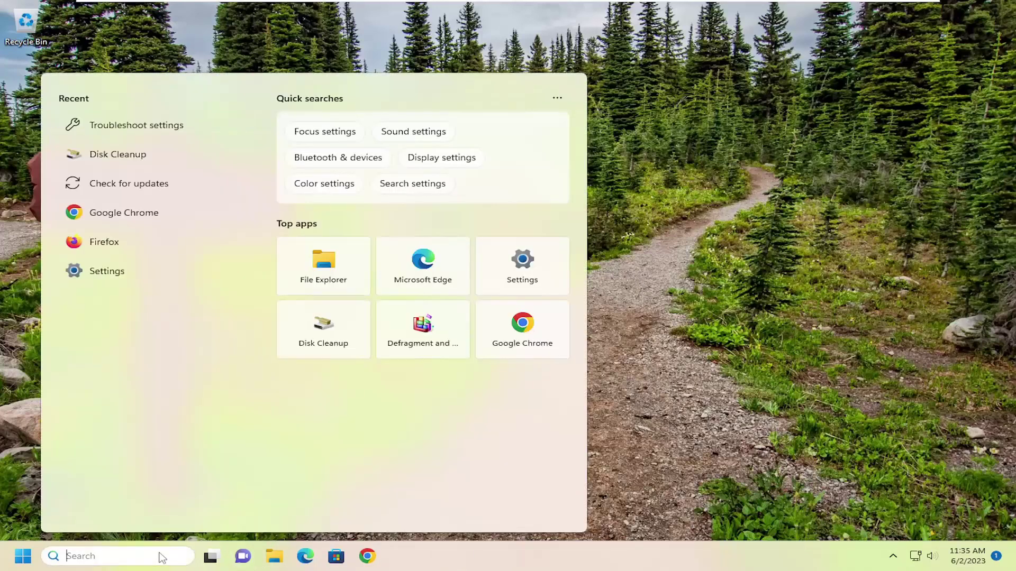
type("services")
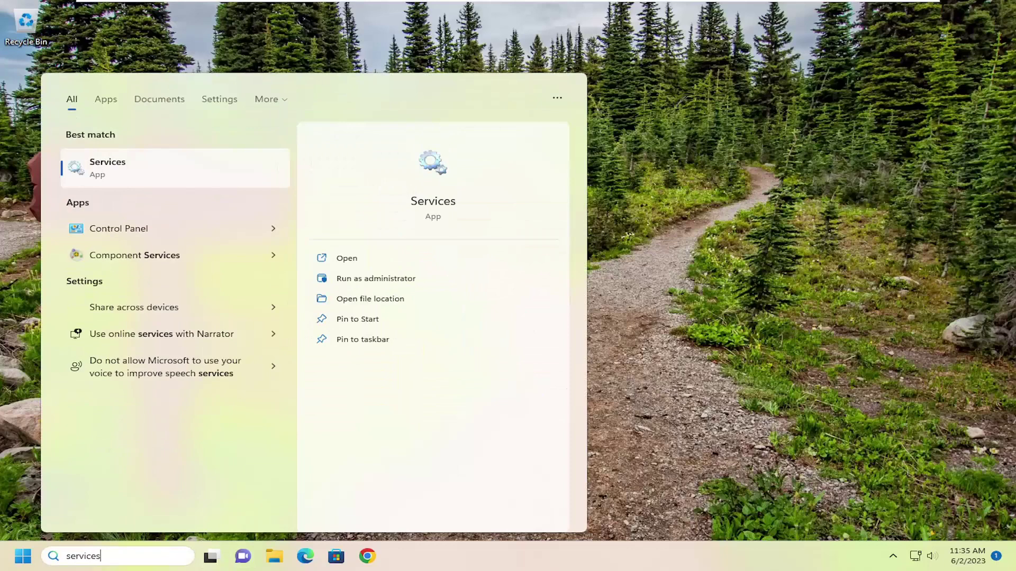
left_click(162, 171)
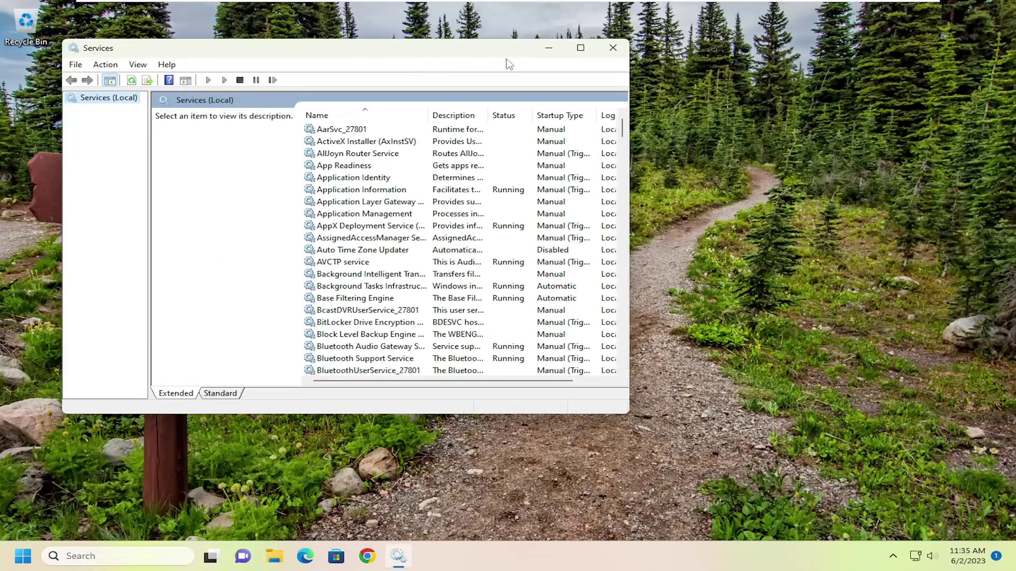
left_click_drag(506, 49, 651, 61)
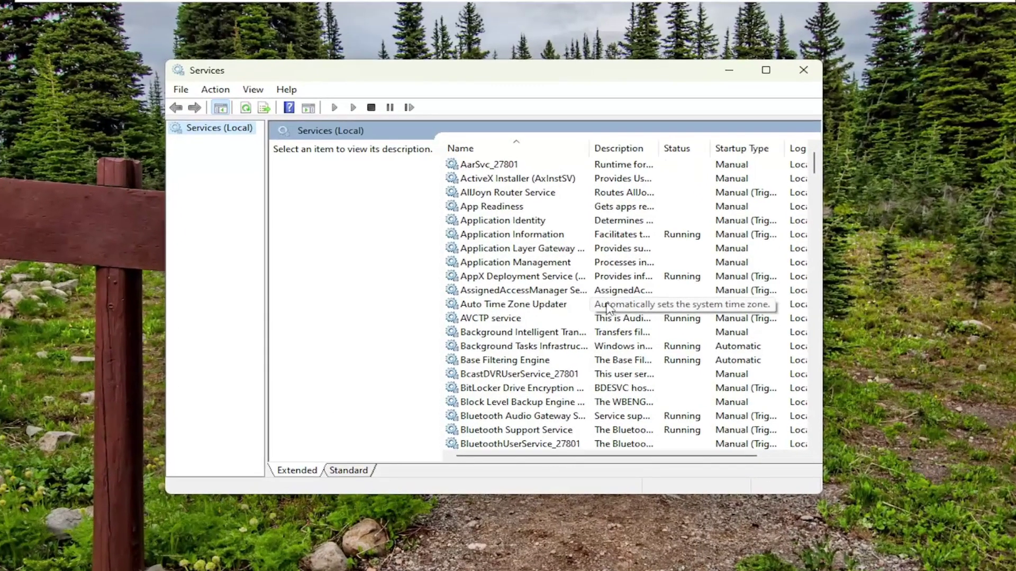
Scroll the services list and select Function Discovery Resource Publication
left_click(492, 306)
scroll(498, 317, "down", 3)
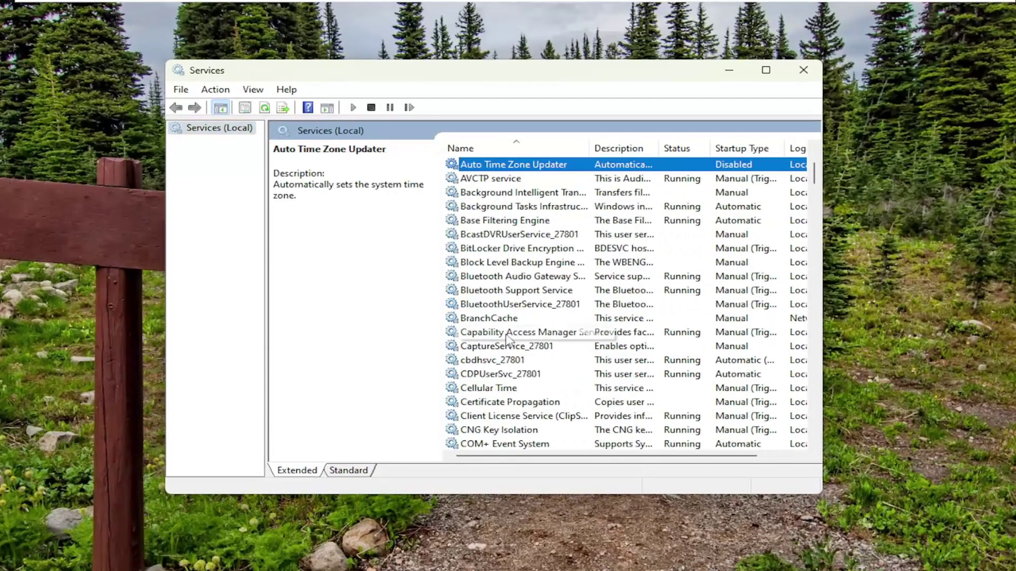
scroll(503, 338, "down", 15)
left_click(529, 388)
left_click_drag(590, 143, 663, 143)
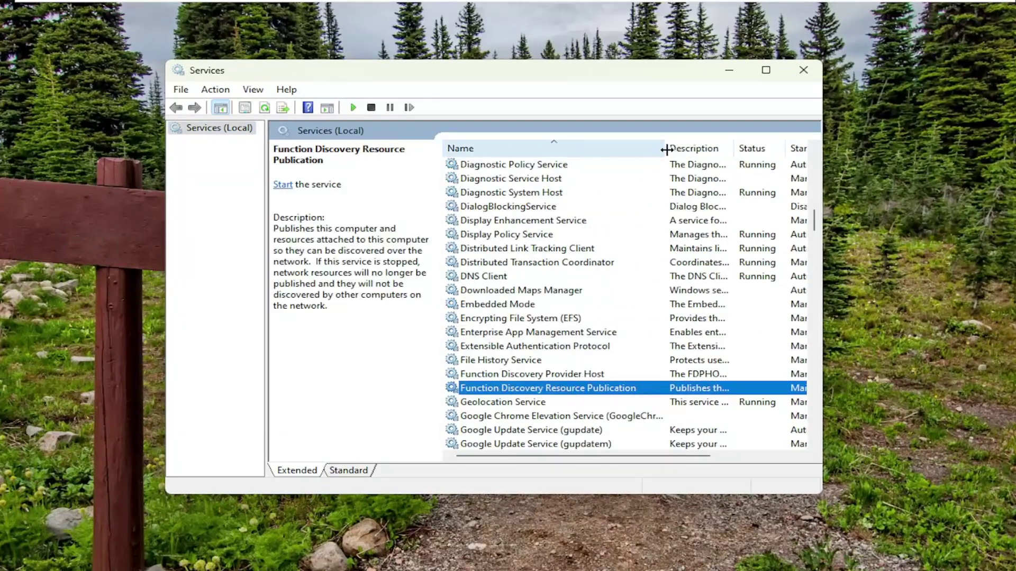
Set Function Discovery Resource Publication's startup type to Automatic and start the service
double_click(582, 389)
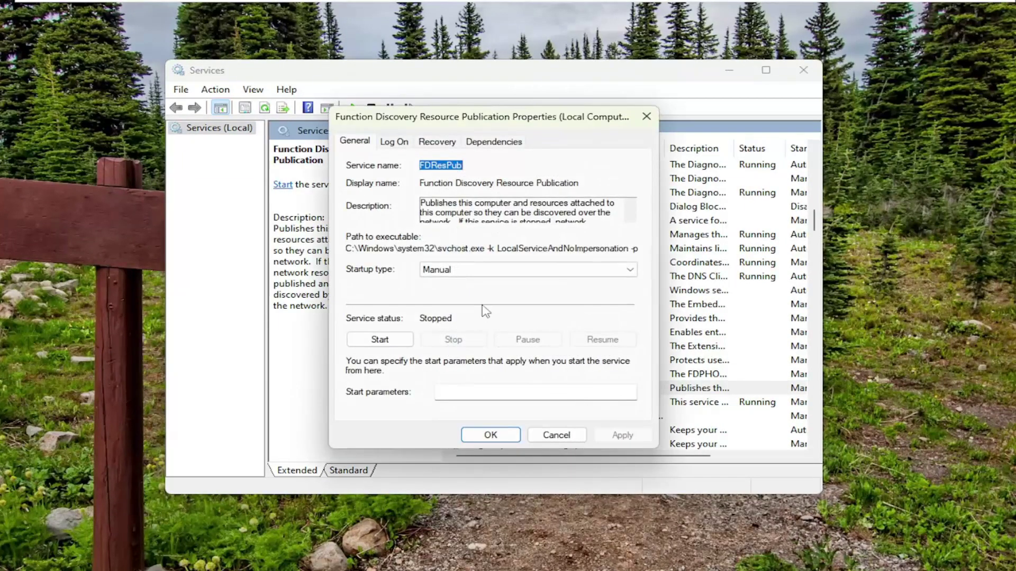
left_click(428, 272)
left_click(439, 294)
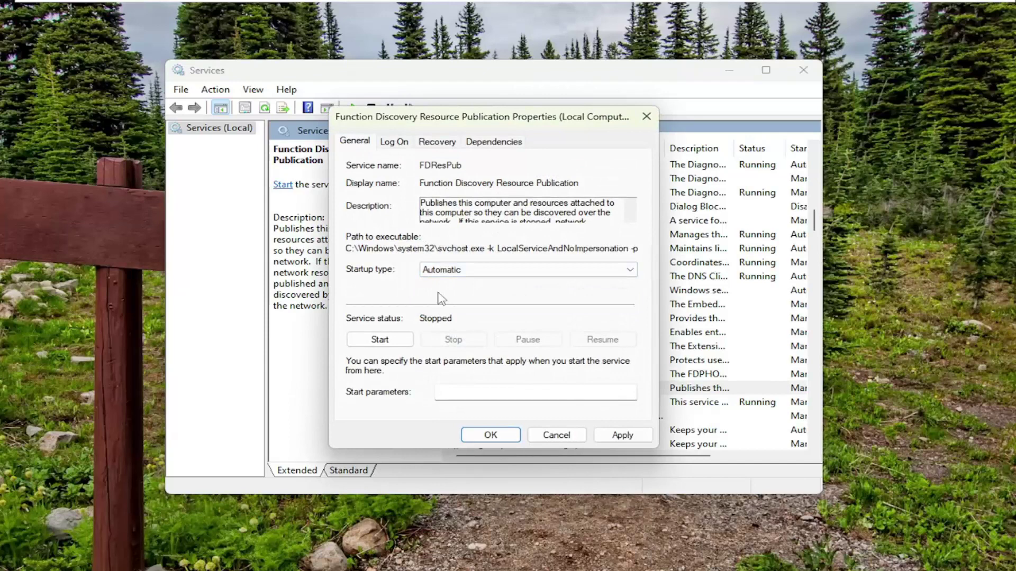
left_click(381, 340)
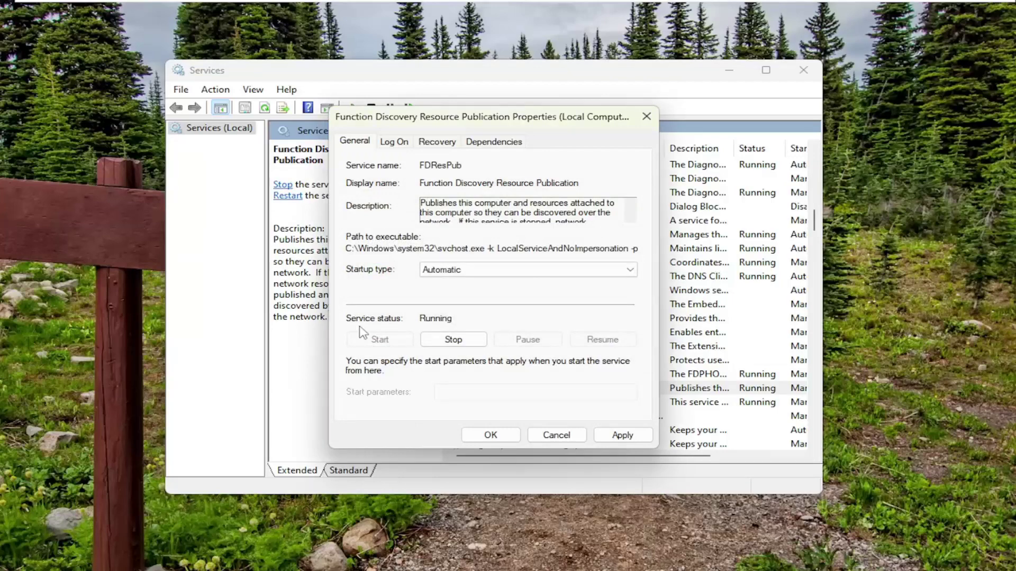
Keep Automatic, apply and close the properties, close Services, then open the Start quick-links menu
left_click(449, 273)
left_click(368, 289)
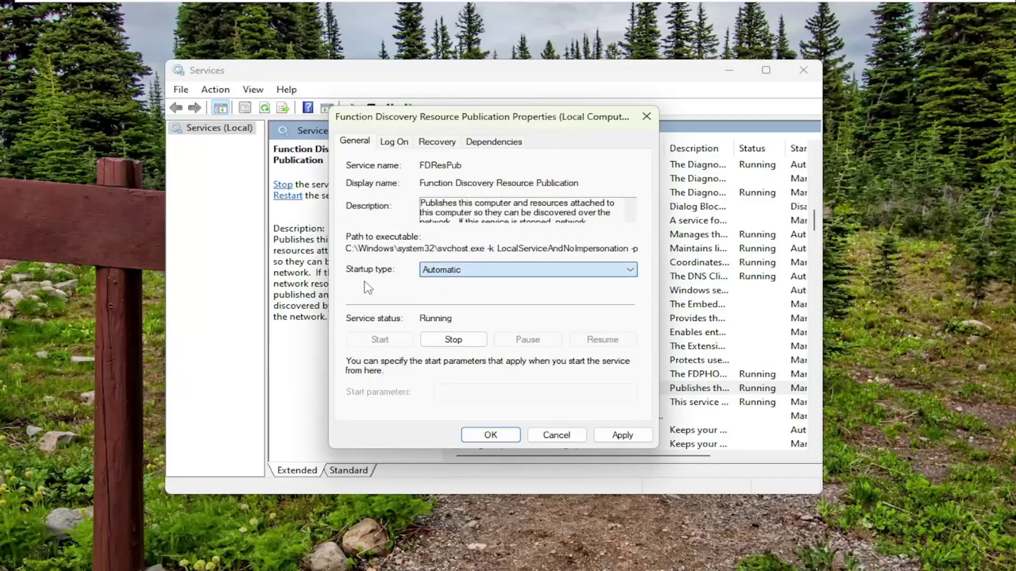
left_click(622, 435)
left_click(490, 435)
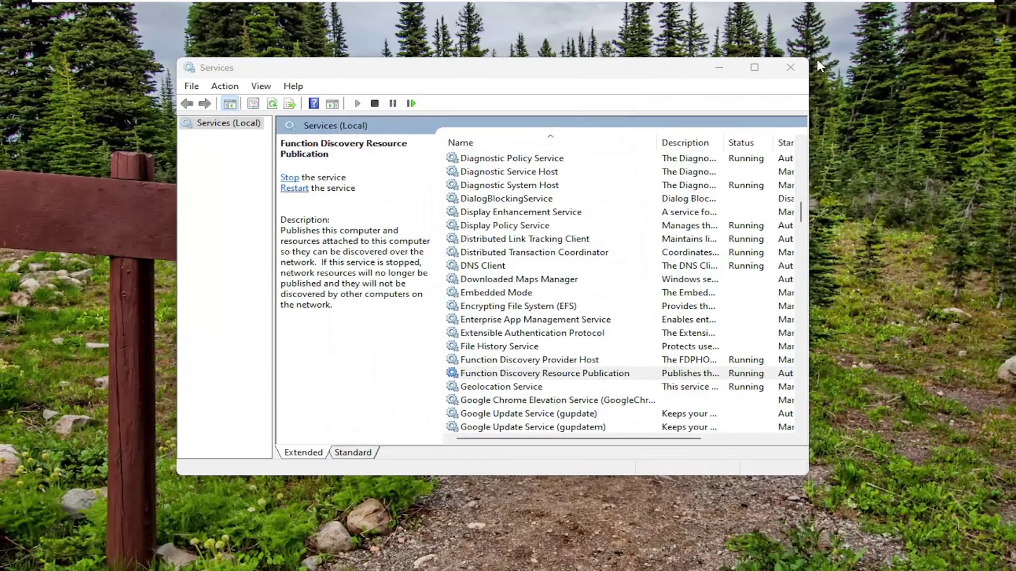
left_click(791, 67)
right_click(23, 556)
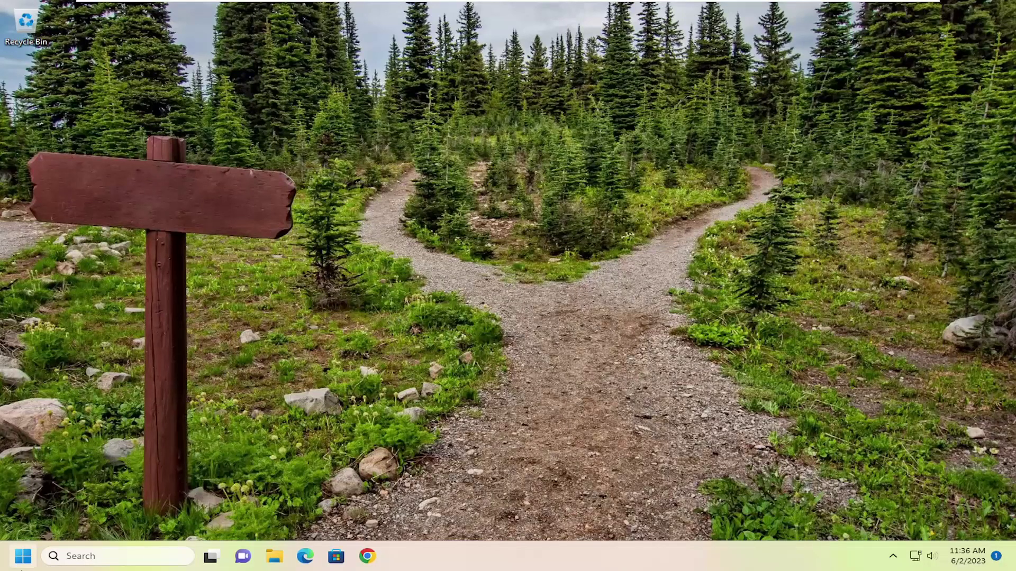
Find Command Prompt by searching 'cmd', run it as administrator and approve the UAC prompt
left_click(81, 556)
type("cmd")
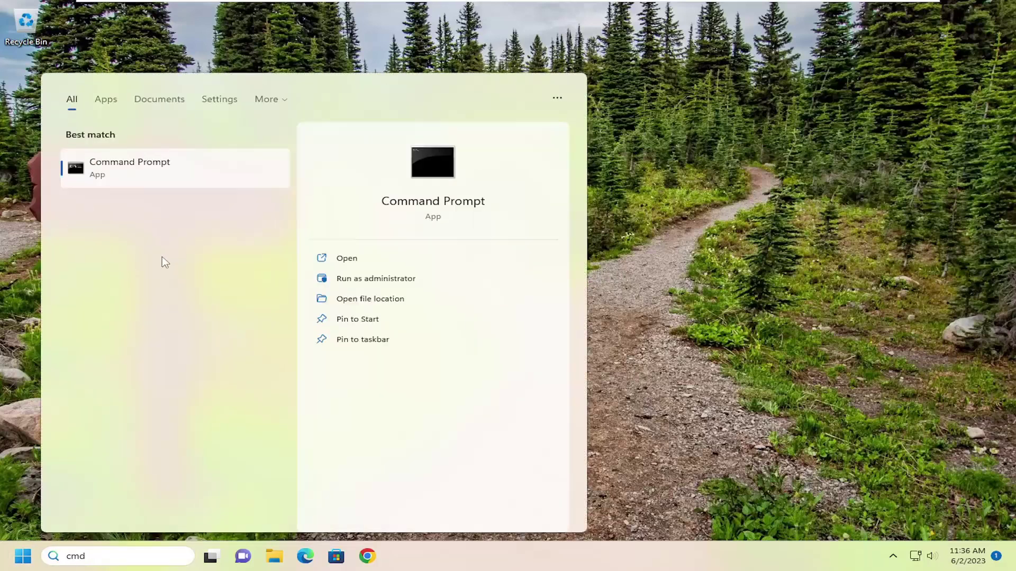
right_click(127, 169)
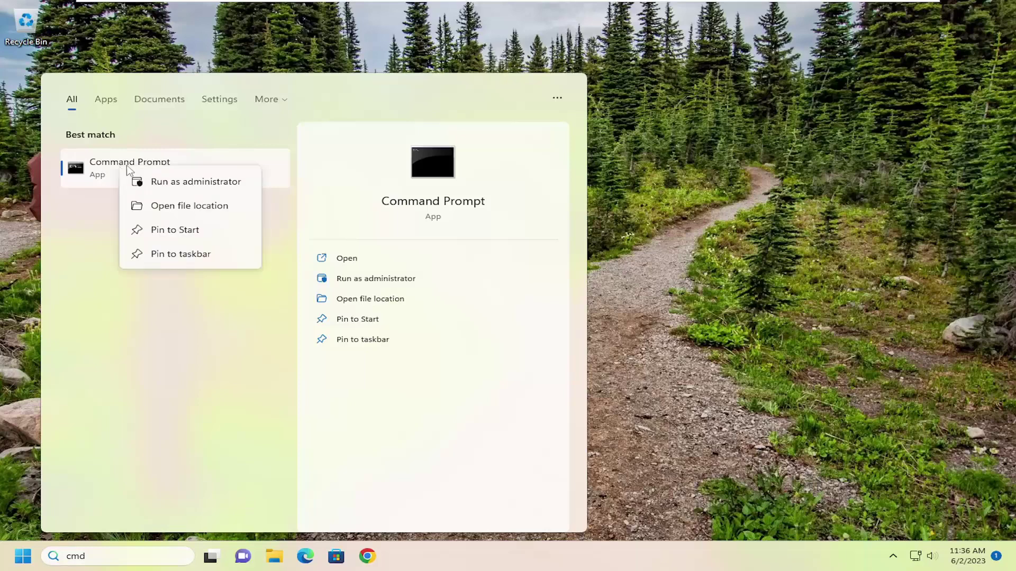
left_click(176, 183)
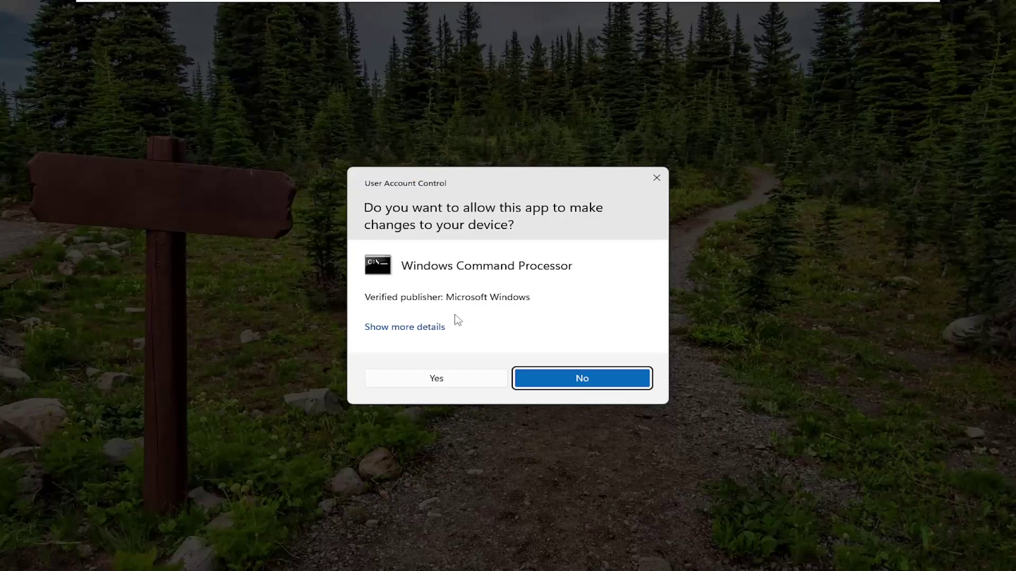
left_click(448, 380)
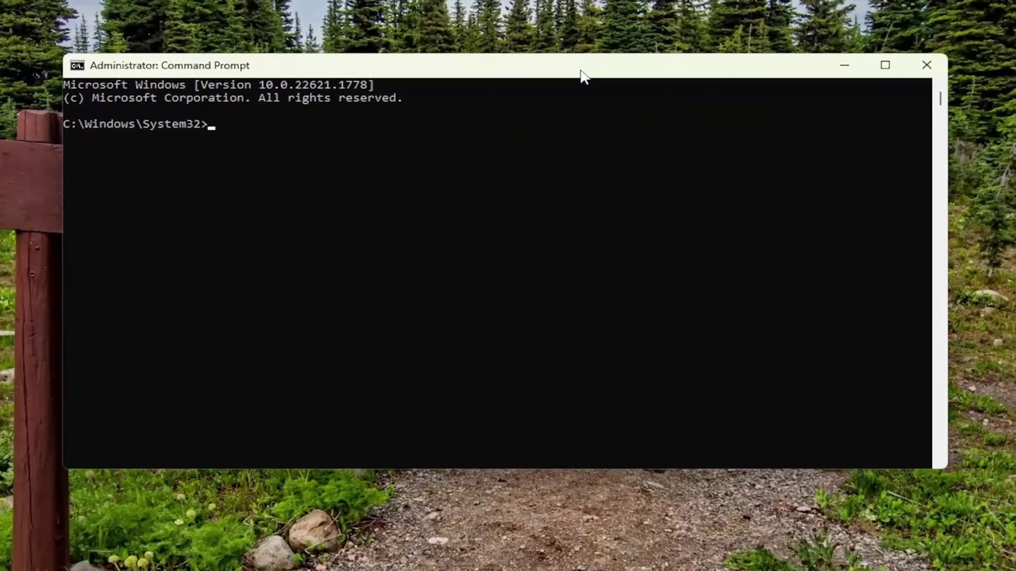
Run 'netsh winsock reset' and 'ipconfig /flushdns', then close Command Prompt
type("netsh winsock reset")
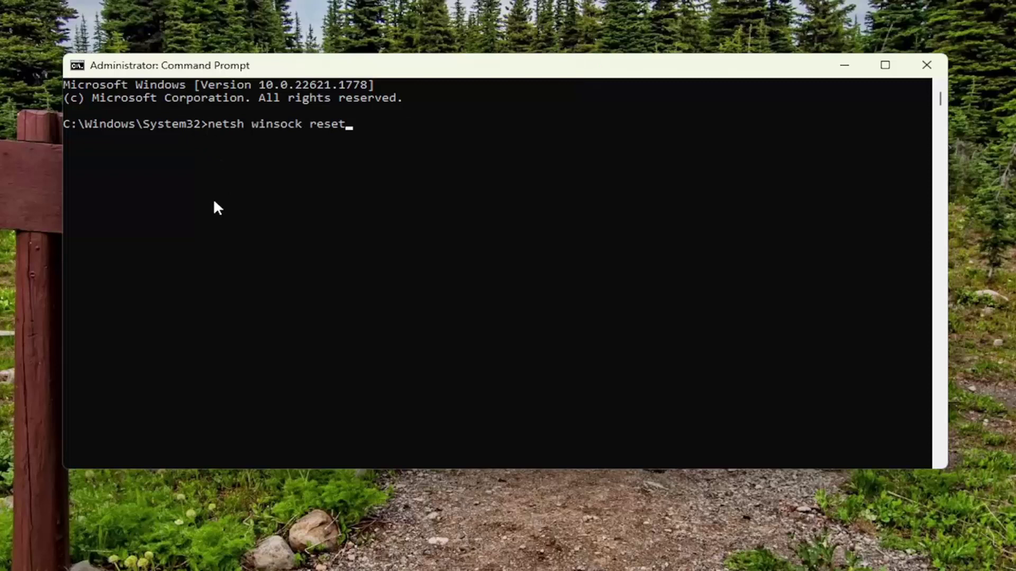
key("Return")
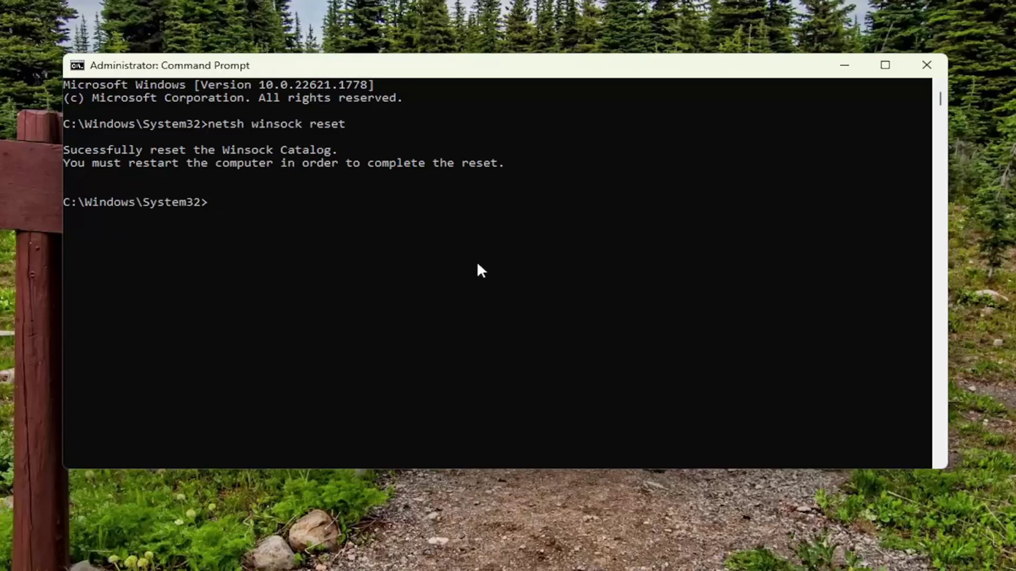
type("ipconfig /flushd")
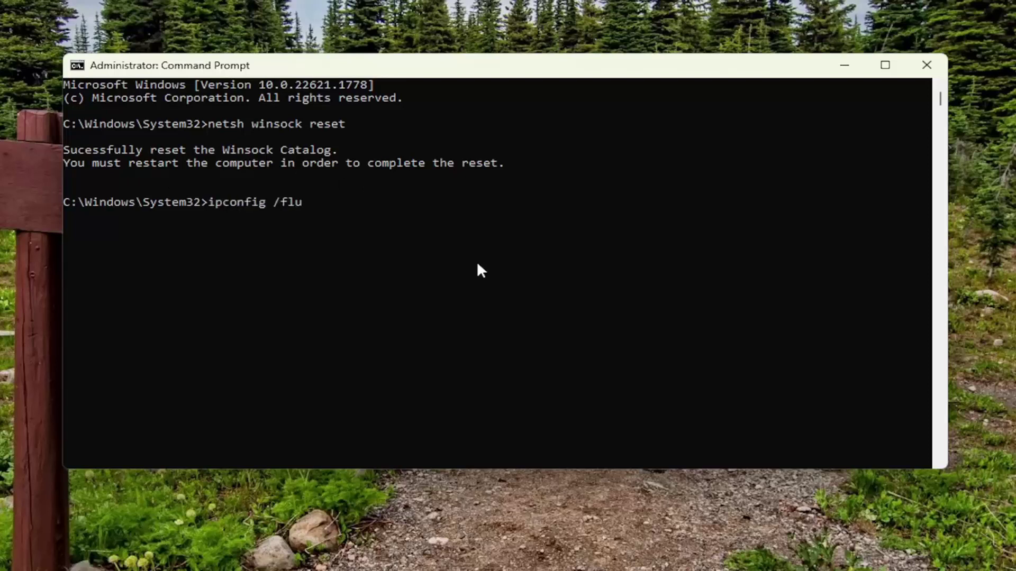
type("ns")
key("Return")
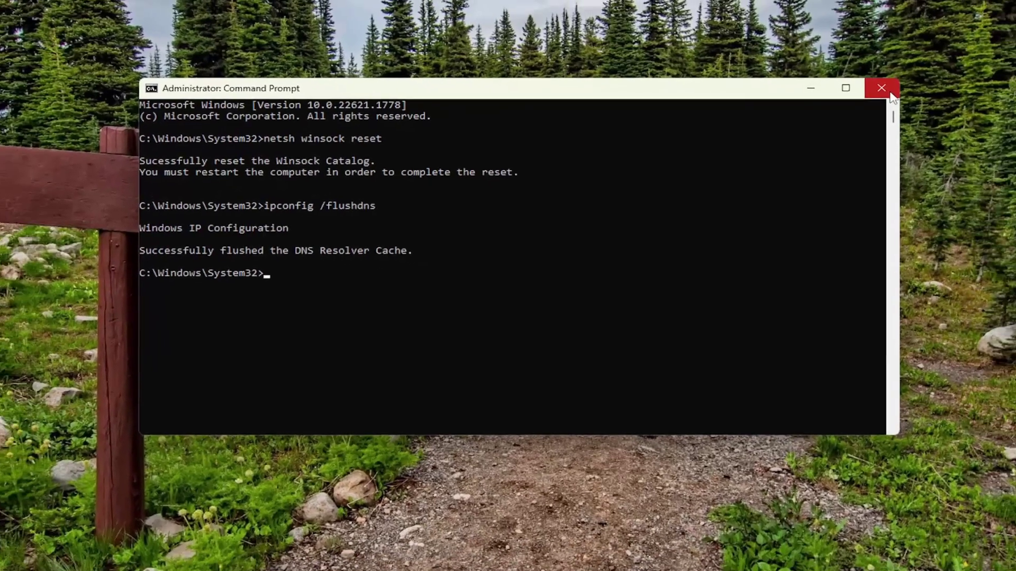
left_click(927, 65)
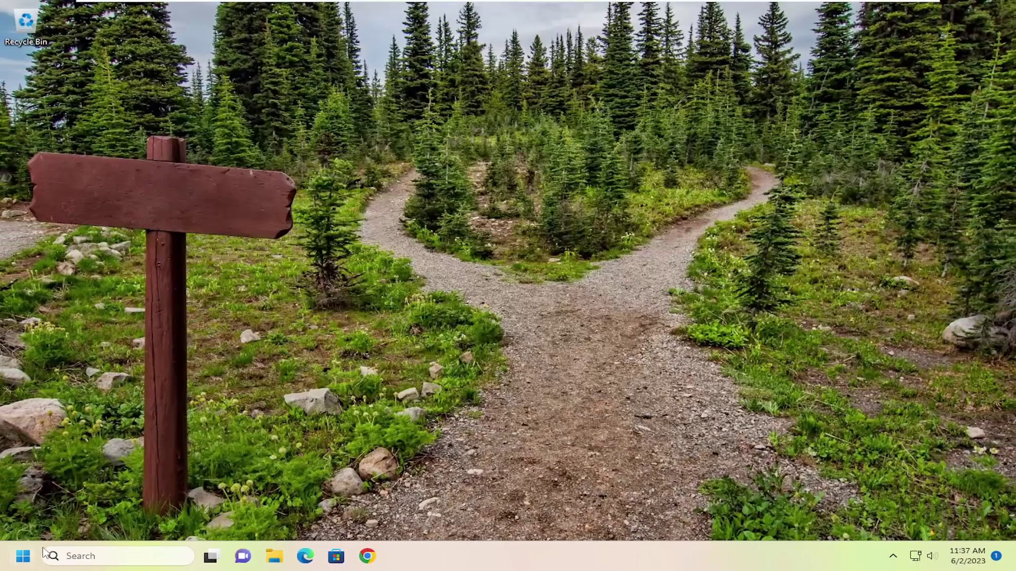